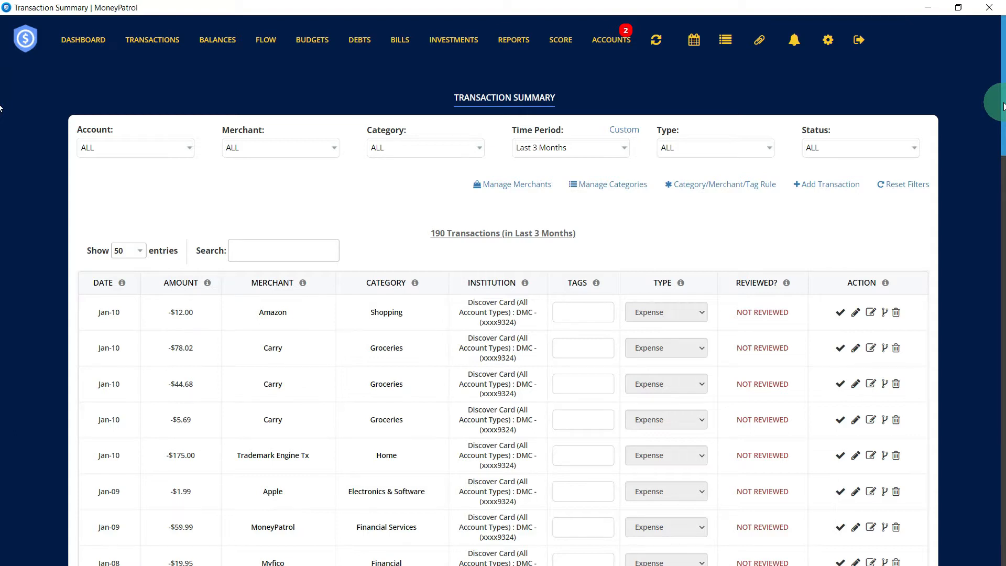
# Step: Look through the transaction list down to its end and browse page 3 of the entries
pyautogui.moveTo(1003, 106); pyautogui.dragTo(1004, 560)
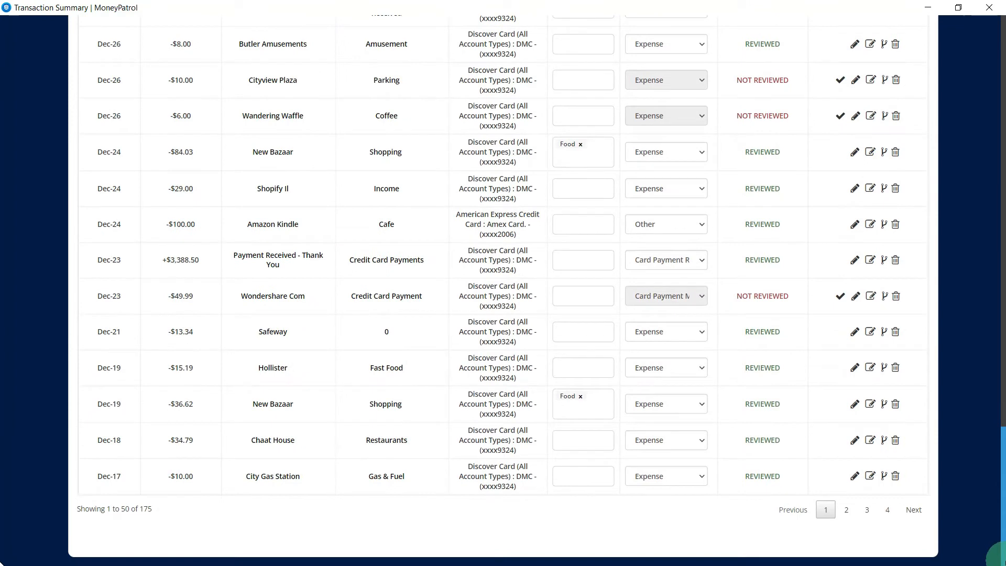
pyautogui.click(867, 510)
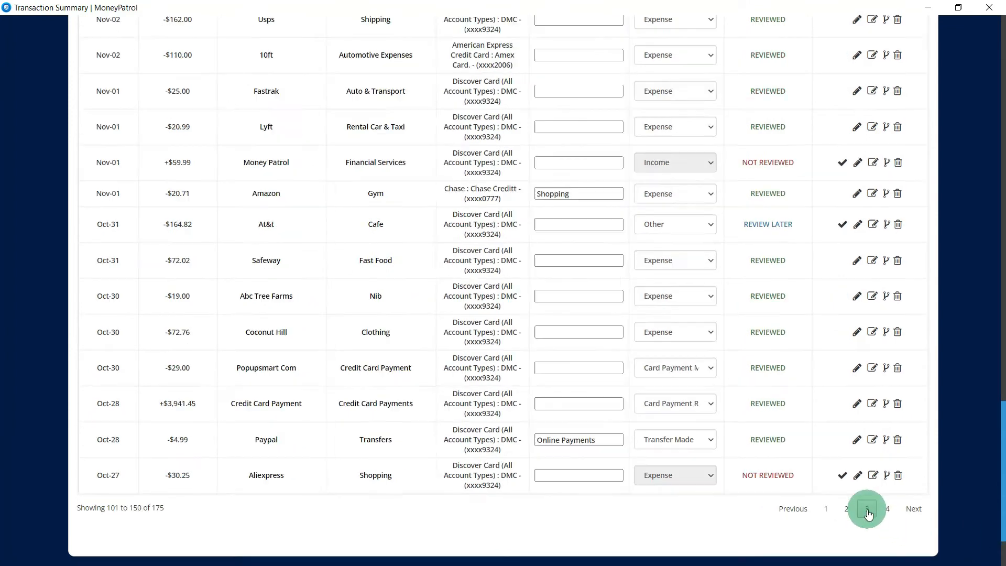
pyautogui.moveTo(1004, 487); pyautogui.dragTo(1004, 67)
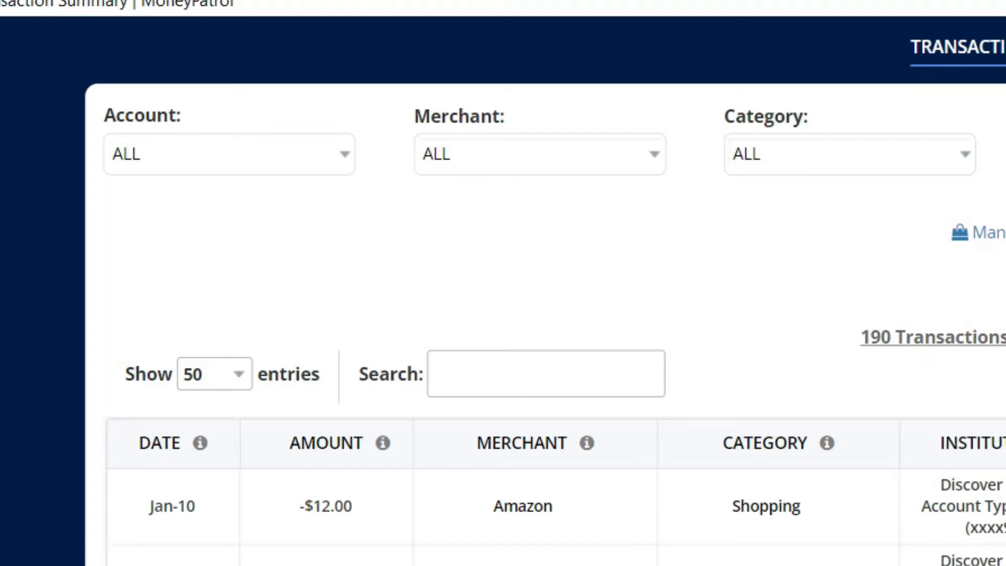
# Step: Filter the transactions by the American Express Credit Card account and choose a merchant in the merchant filter
pyautogui.click(344, 156)
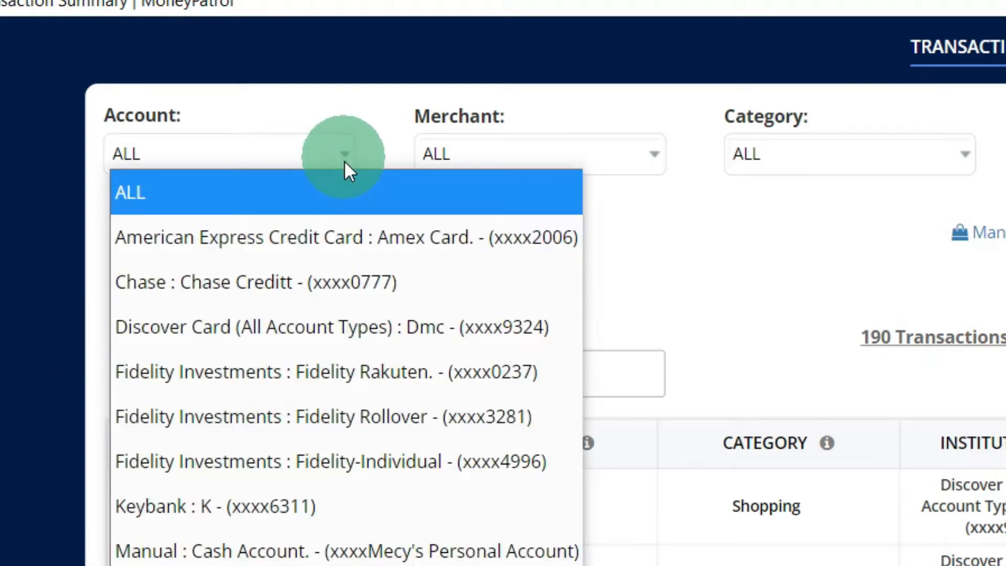
pyautogui.click(347, 242)
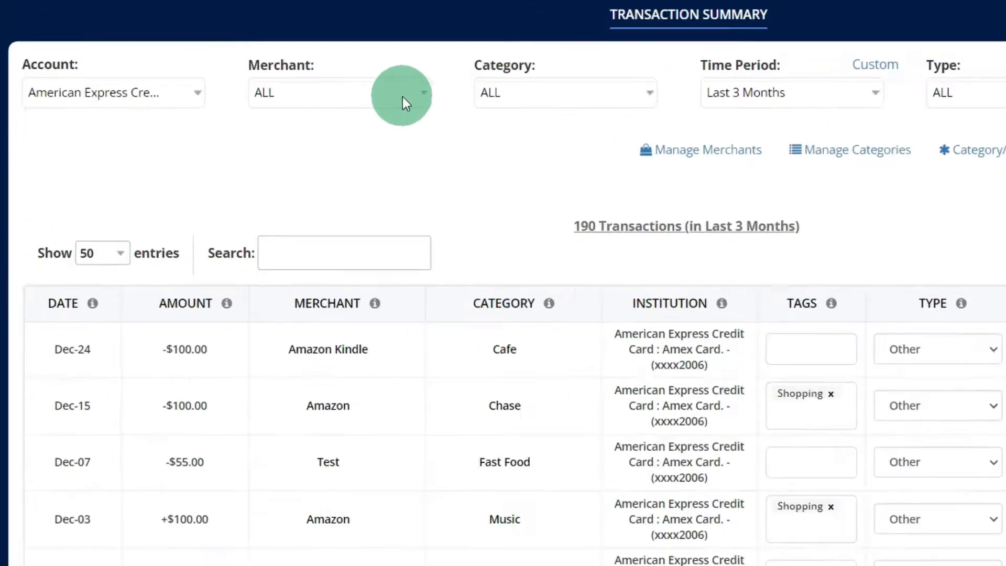
pyautogui.click(320, 81)
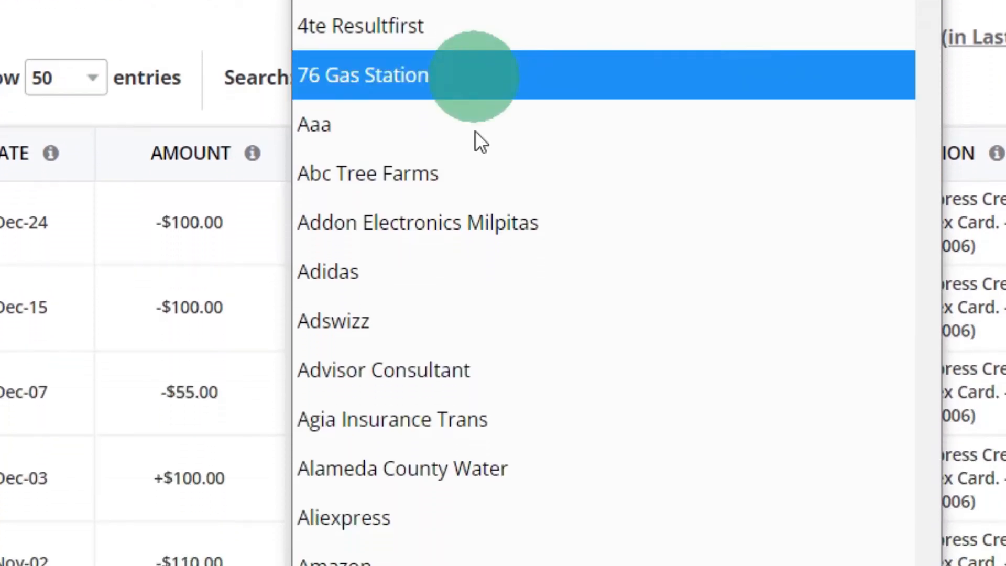
pyautogui.click(500, 479)
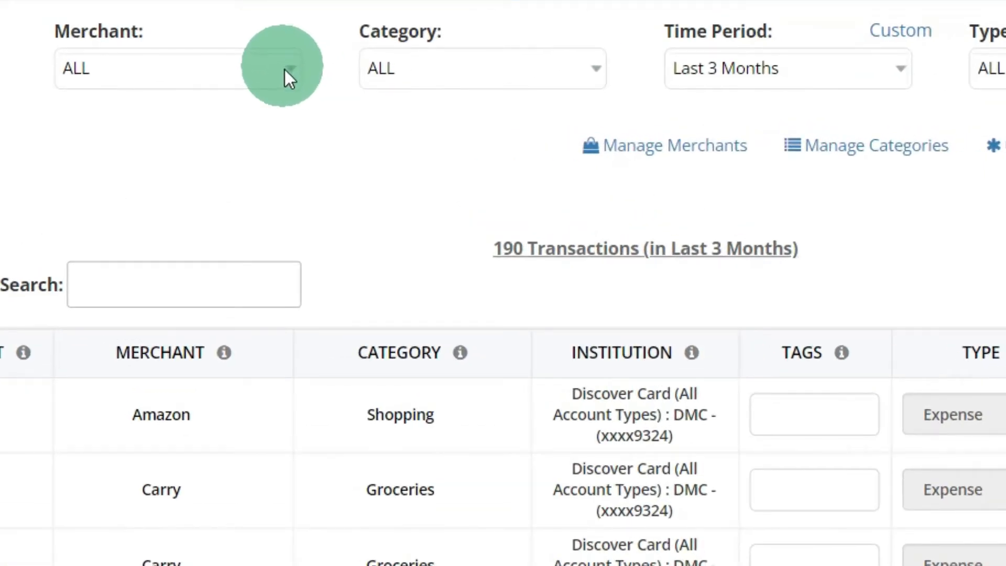
# Step: Filter the transactions by the Groceries category
pyautogui.click(595, 65)
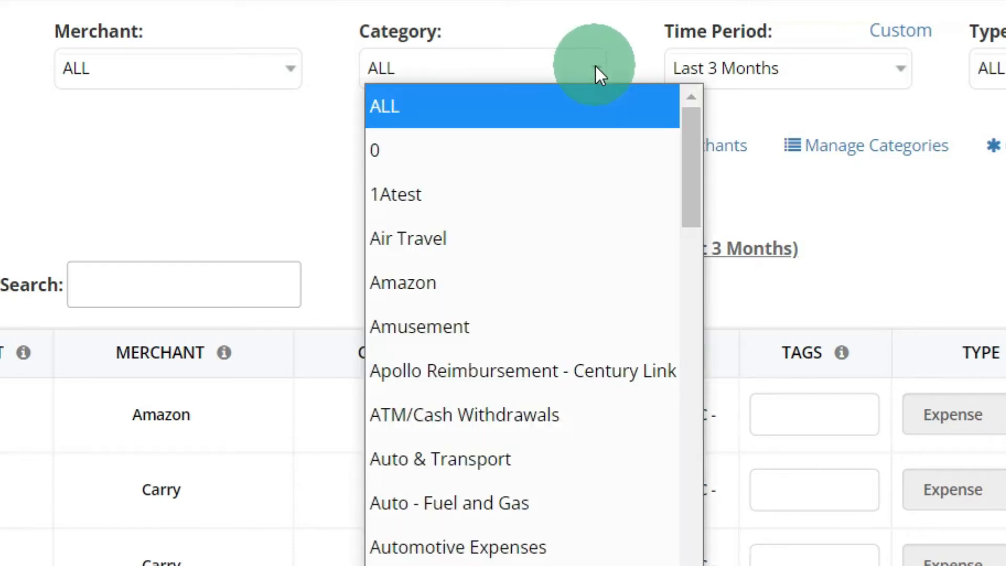
pyautogui.moveTo(694, 152); pyautogui.dragTo(697, 271)
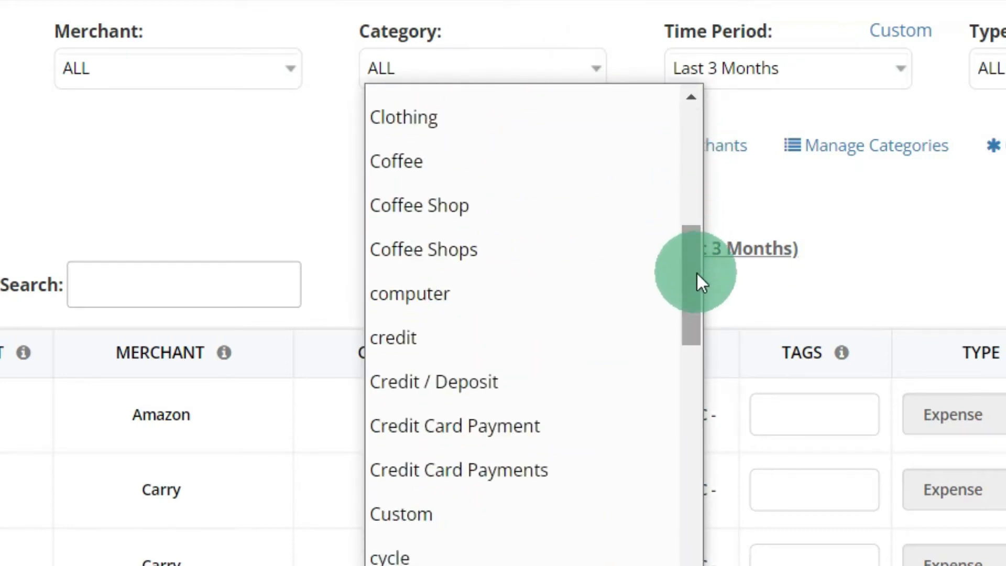
pyautogui.press('g')
pyautogui.moveTo(695, 321); pyautogui.dragTo(690, 429)
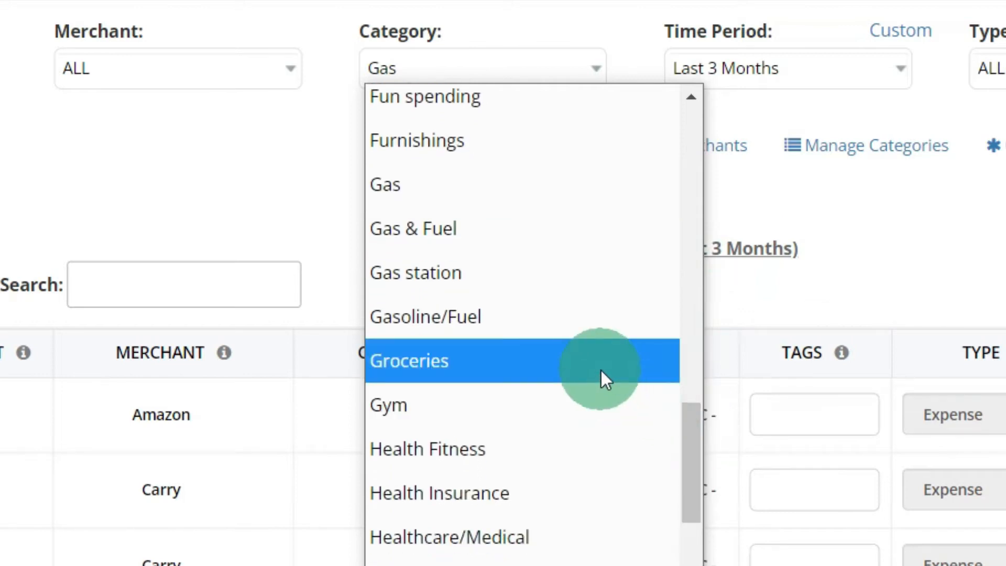
pyautogui.click(600, 369)
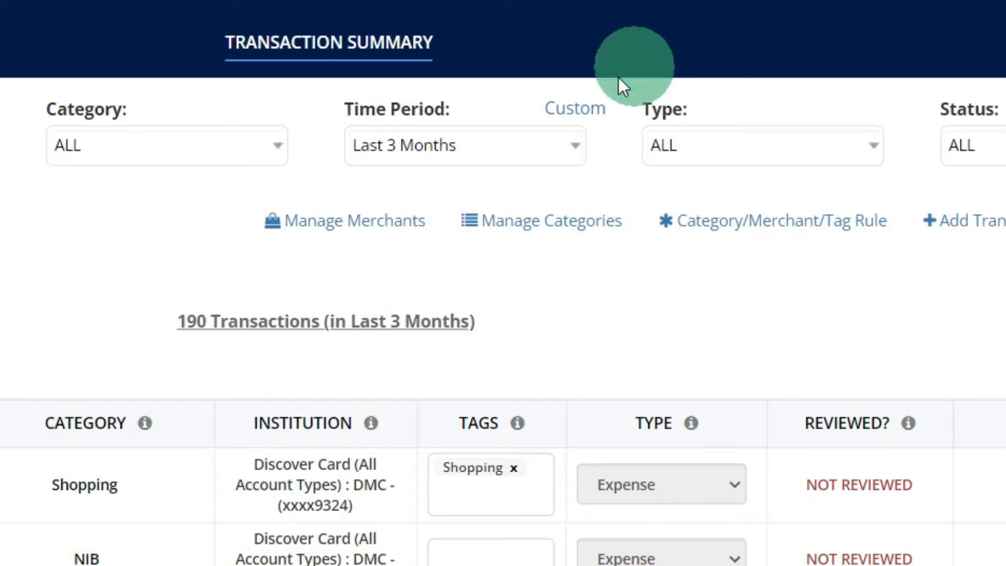
# Step: Show the transactions for a custom time period from 01 Jan 2022 to 12 Jan 2022
pyautogui.click(565, 155)
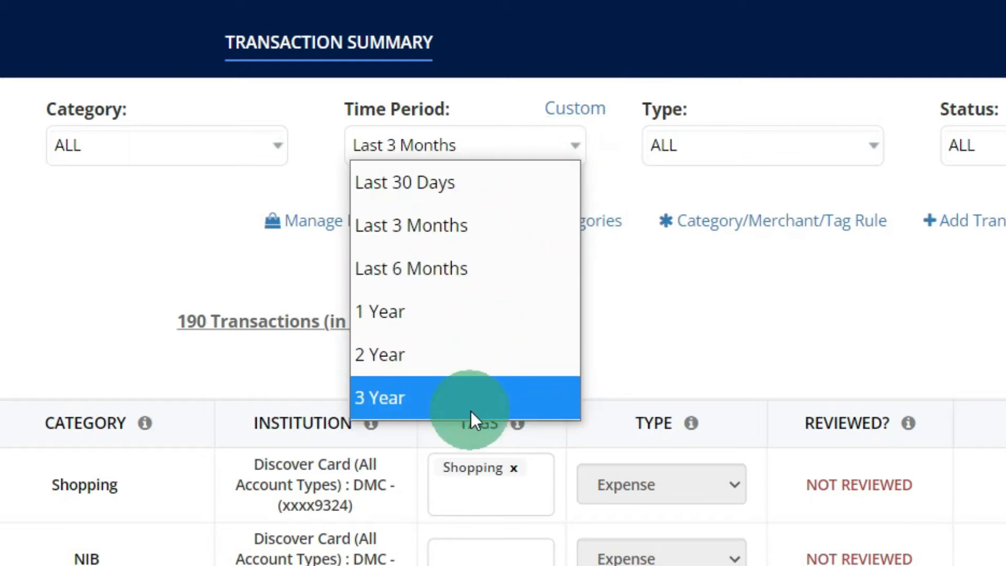
pyautogui.click(673, 352)
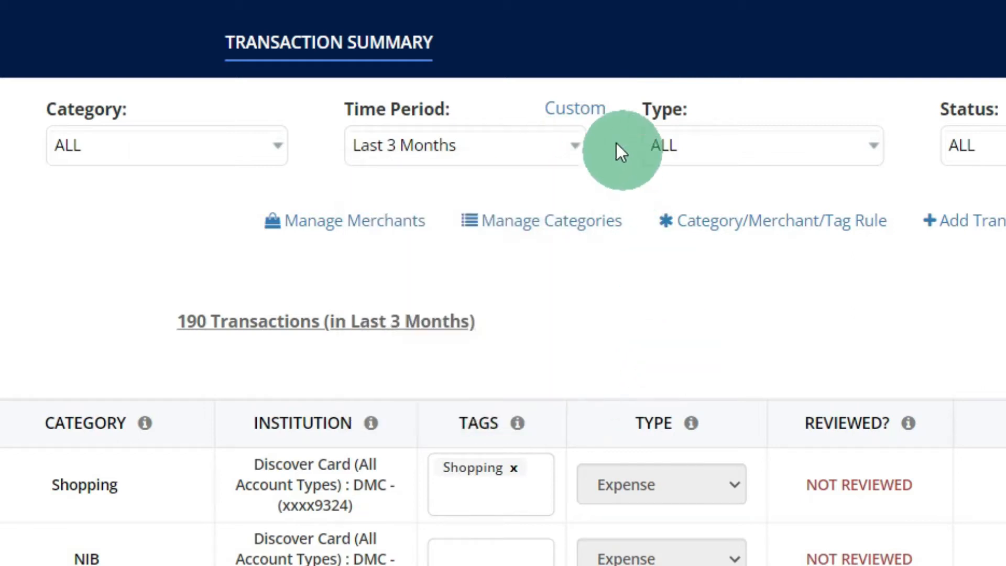
pyautogui.click(604, 125)
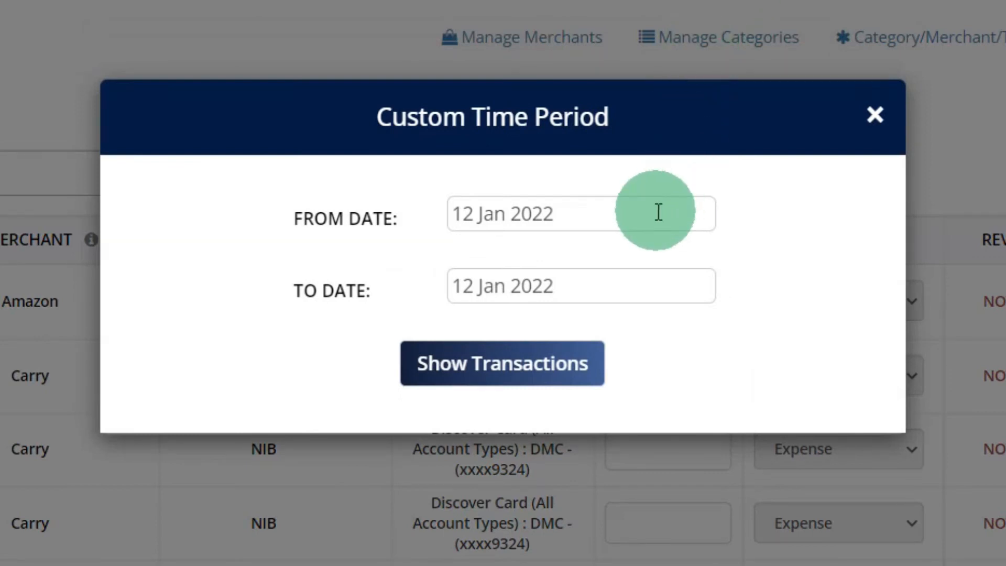
pyautogui.click(659, 212)
pyautogui.click(753, 369)
pyautogui.click(681, 288)
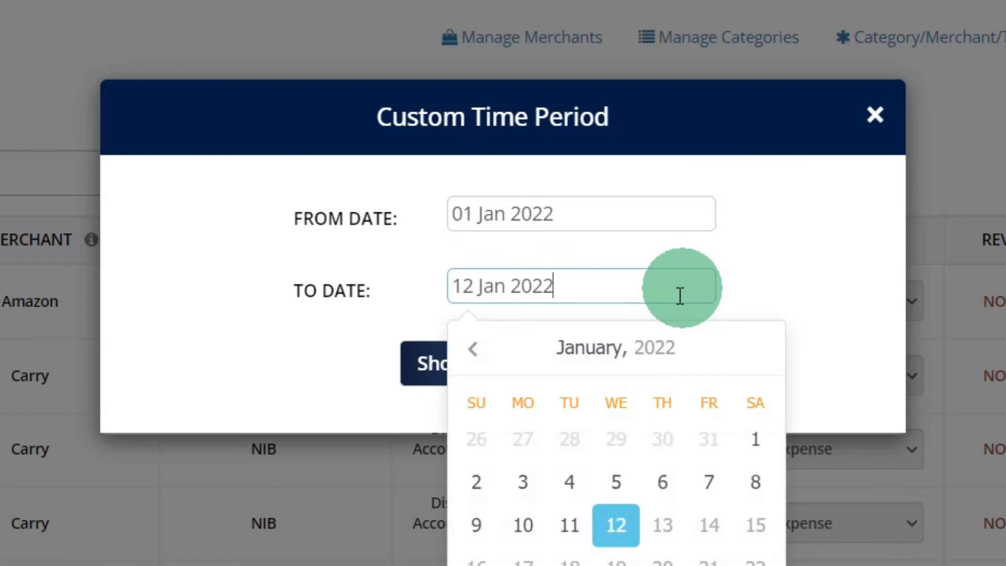
pyautogui.click(627, 519)
pyautogui.click(614, 524)
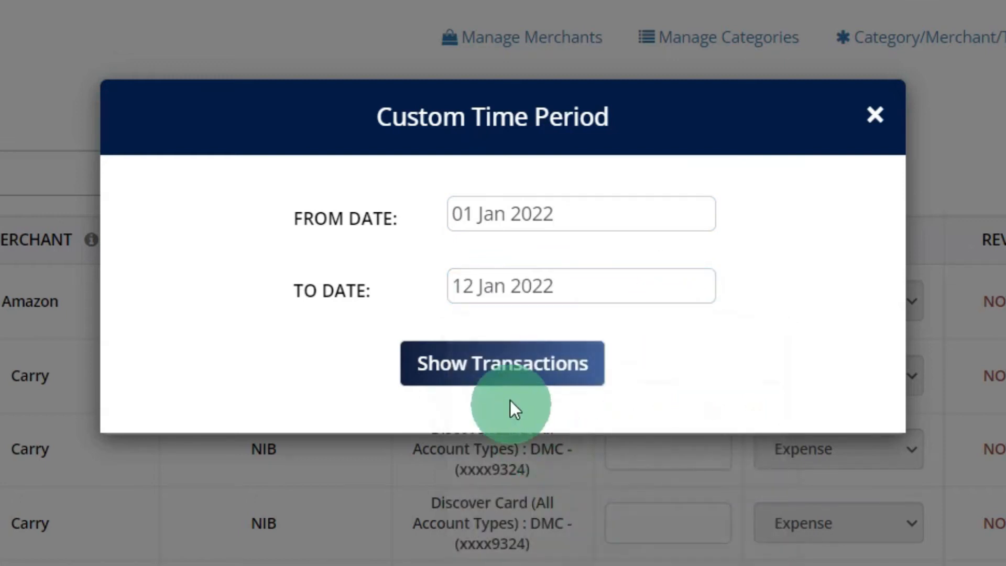
pyautogui.click(509, 388)
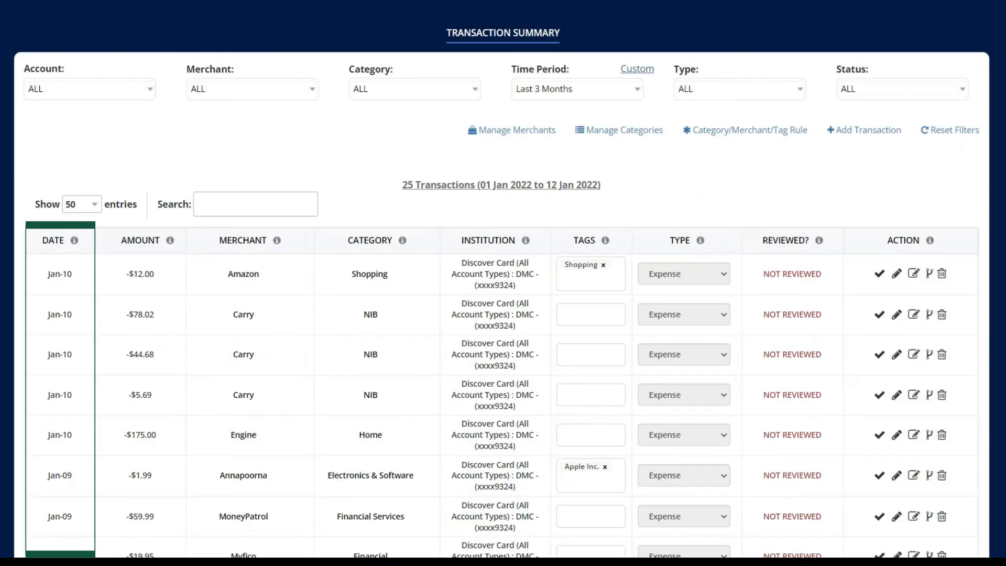
pyautogui.scroll(-5, 501, 293)
pyautogui.scroll(5, 502, 294)
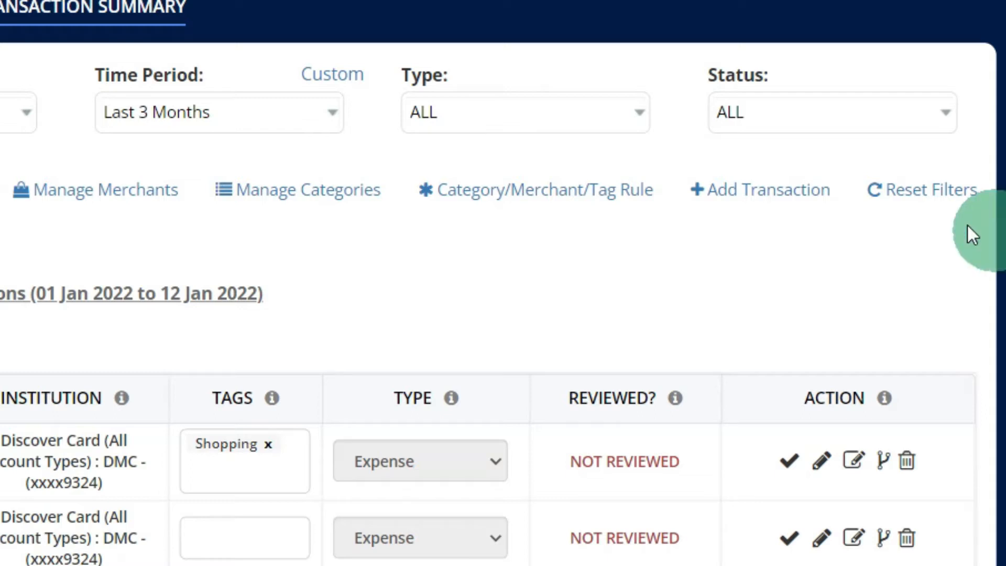
# Step: Filter the transactions by the REVIEWED status
pyautogui.click(648, 128)
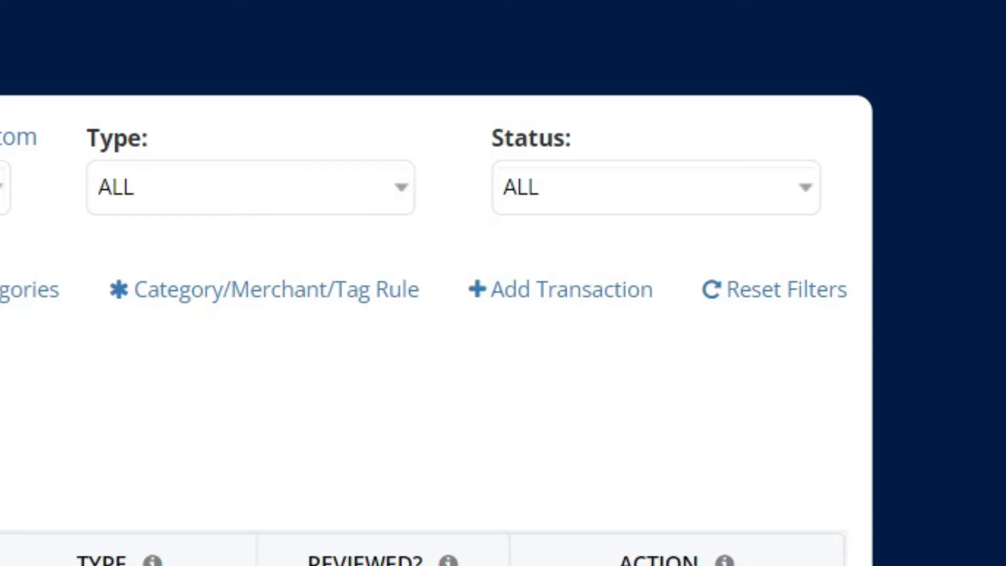
pyautogui.click(806, 209)
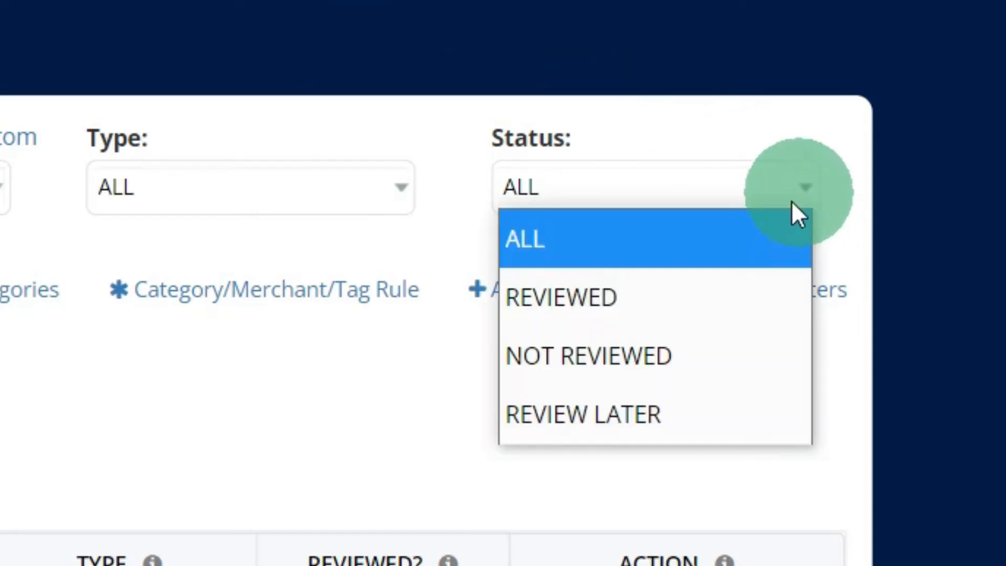
pyautogui.click(775, 298)
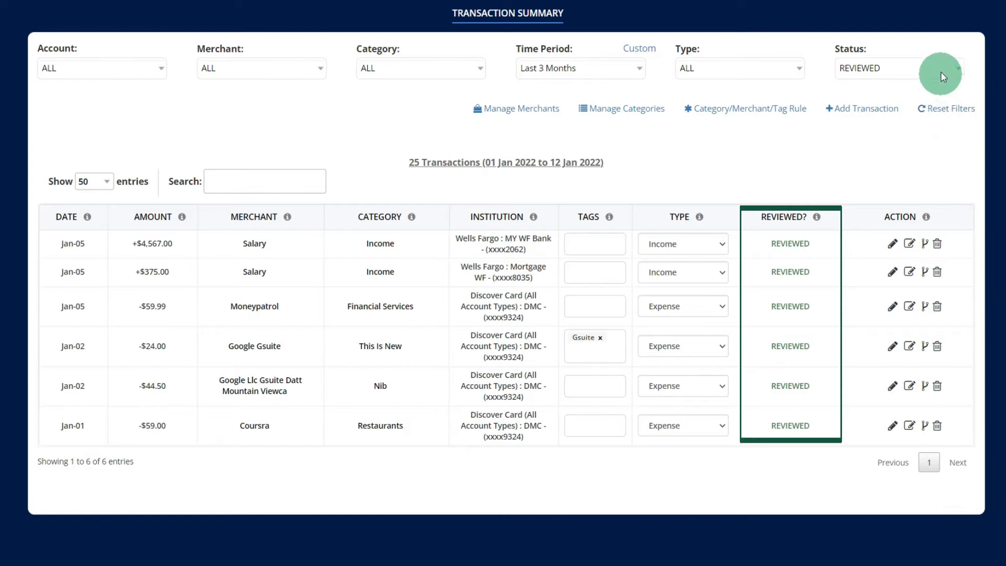
# Step: Switch the status filter to NOT REVIEWED and then to REVIEW LATER
pyautogui.click(941, 70)
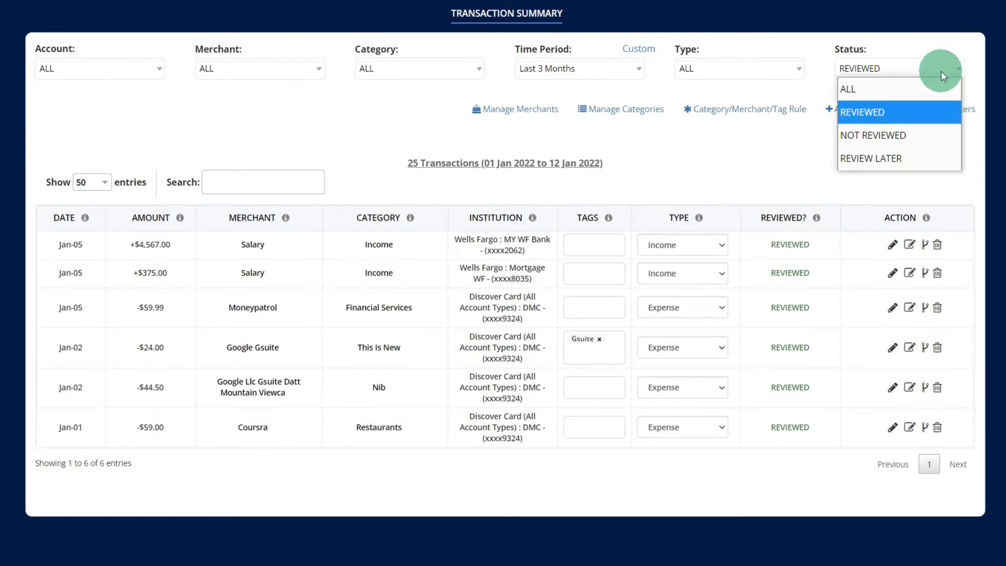
pyautogui.click(937, 137)
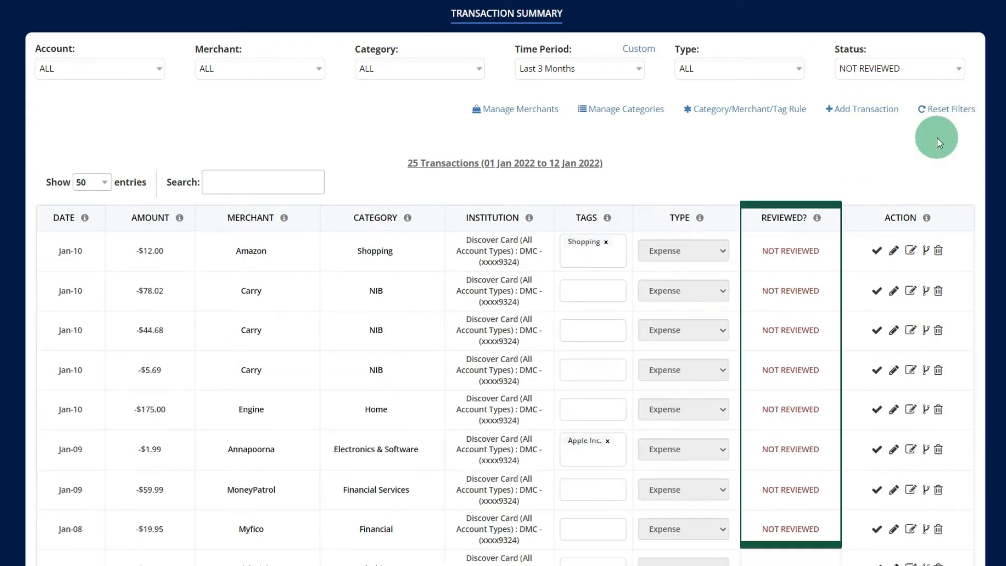
pyautogui.click(947, 67)
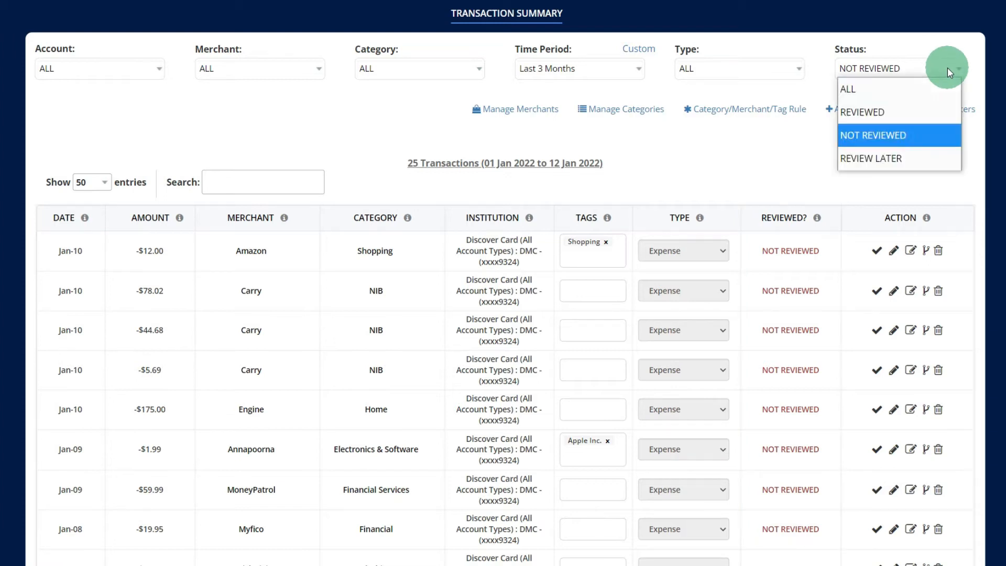
pyautogui.click(937, 157)
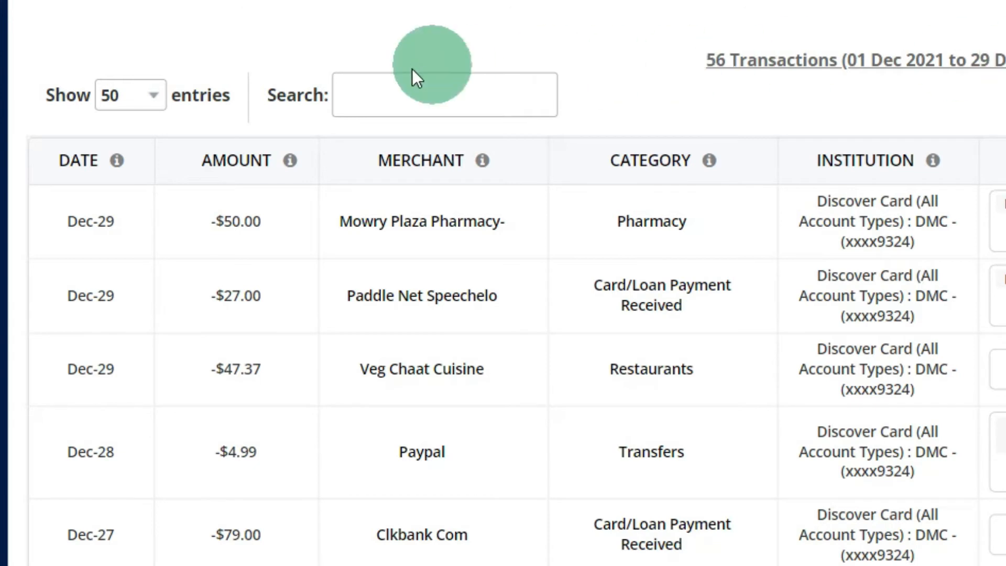
# Step: Search the listed December 2021 transactions for Amazon
pyautogui.click(396, 103)
pyautogui.write('Amazon')
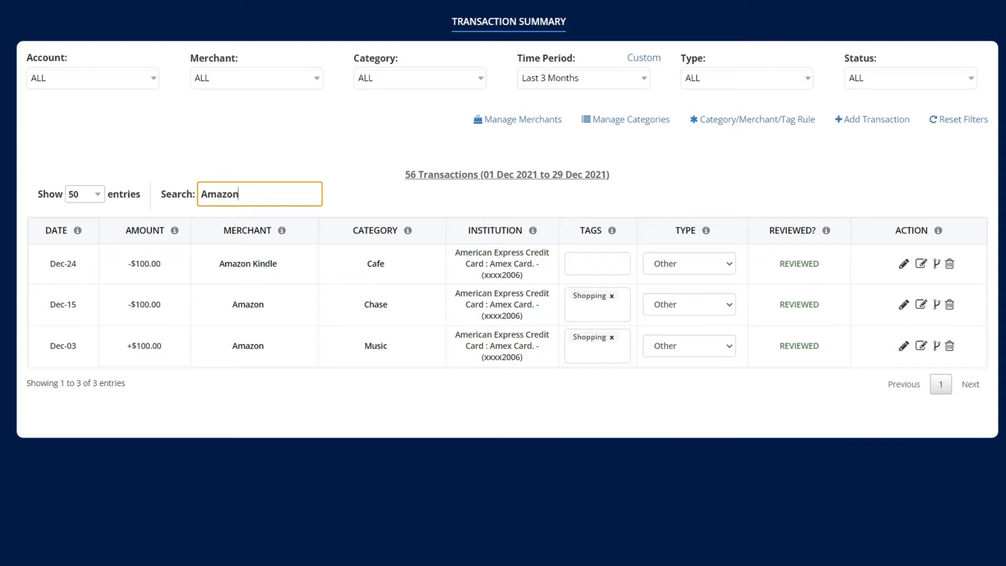
# Step: Show the transactions for a custom time period from 02 Dec 2021 to 22 Dec 2021
pyautogui.click(643, 57)
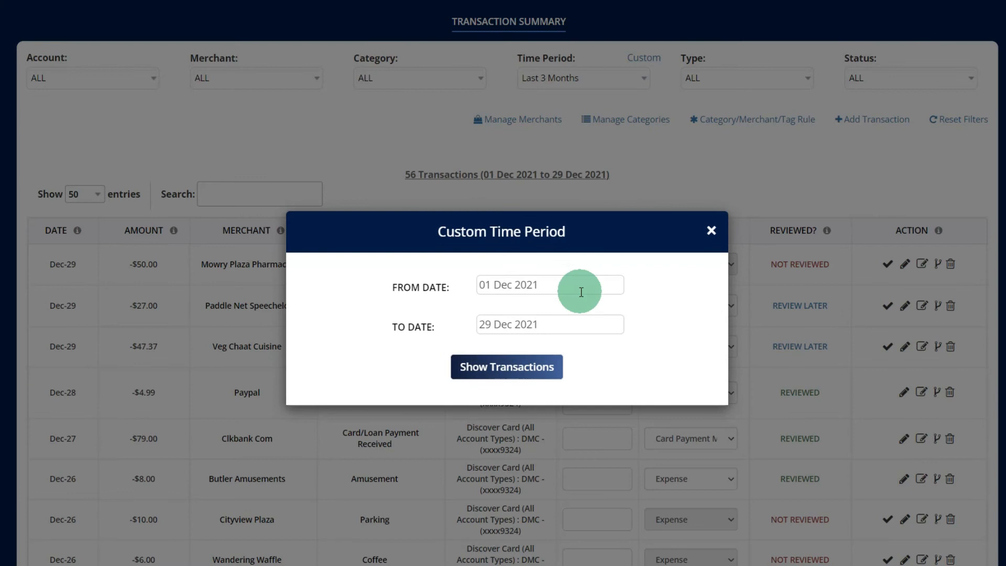
pyautogui.click(580, 292)
pyautogui.click(584, 369)
pyautogui.click(576, 325)
pyautogui.click(571, 478)
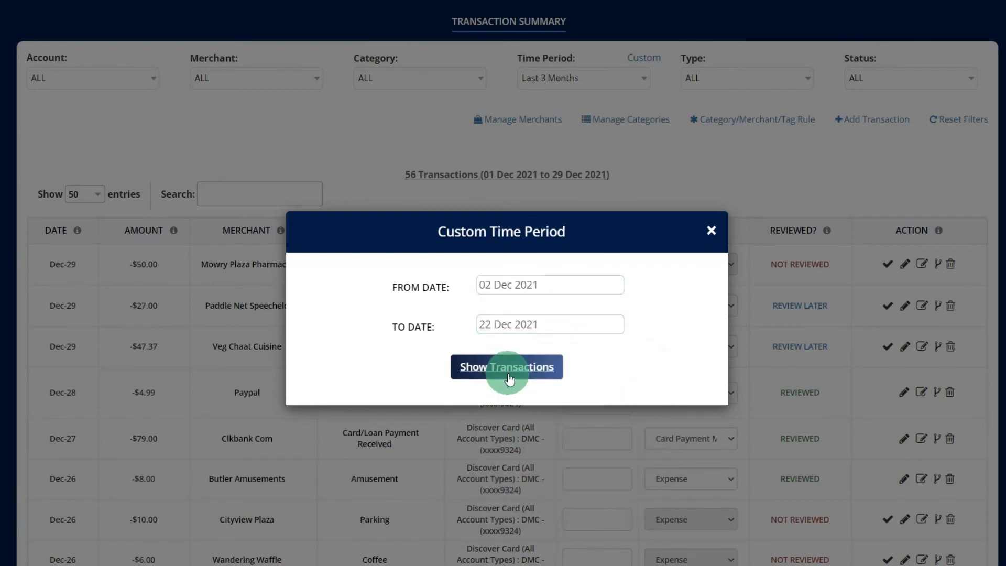
pyautogui.click(509, 377)
# Step: Search the listed transactions for walgreens, then reset the filters
pyautogui.click(283, 192)
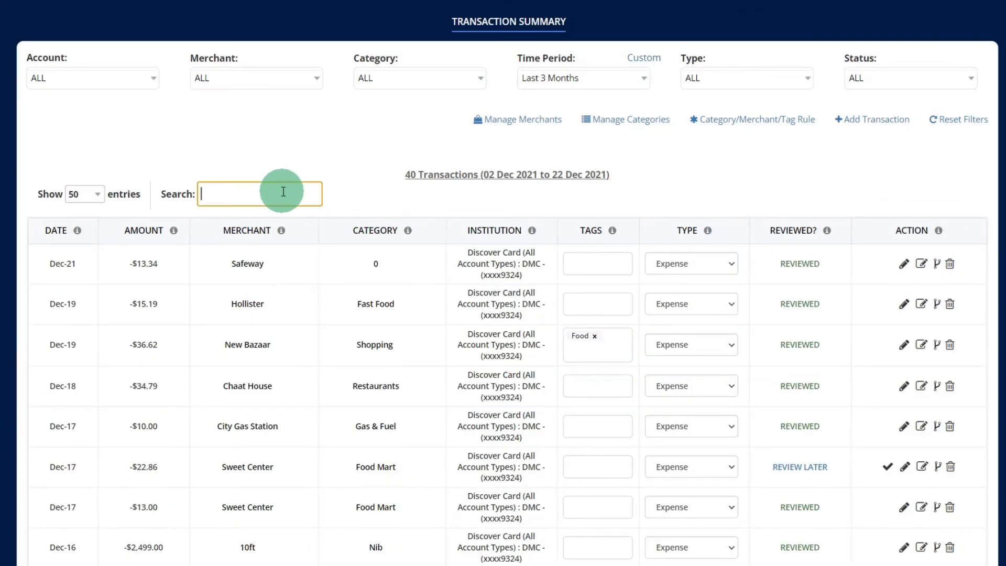
pyautogui.write('walgreens')
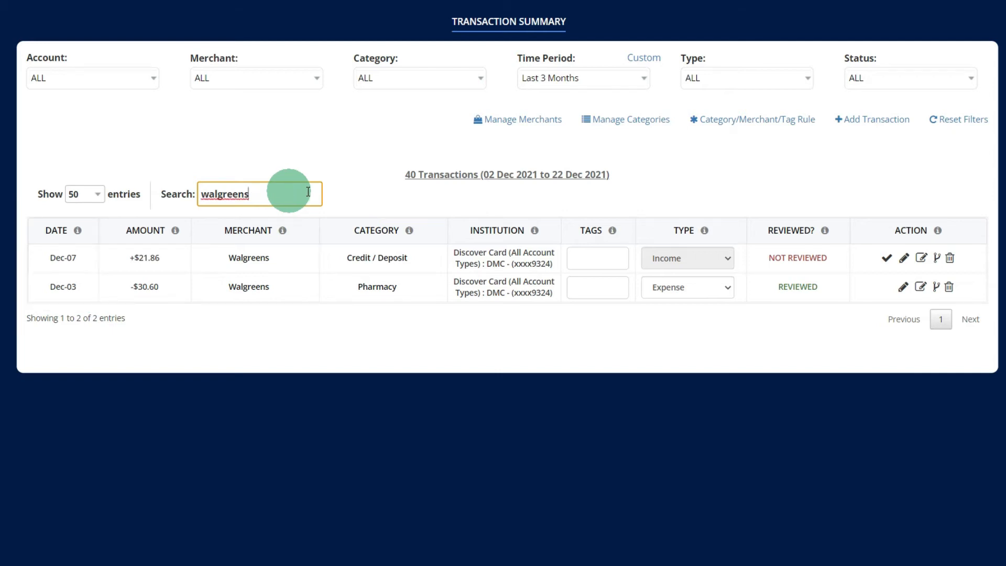
pyautogui.click(966, 129)
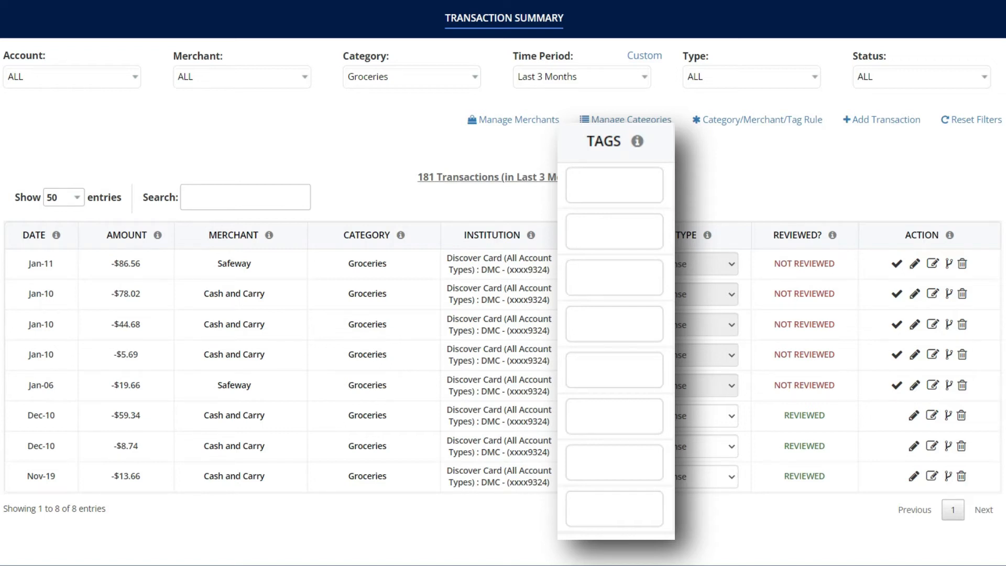
# Step: Tag the first transaction in the Groceries list with Food and Drinks
pyautogui.write('Food')
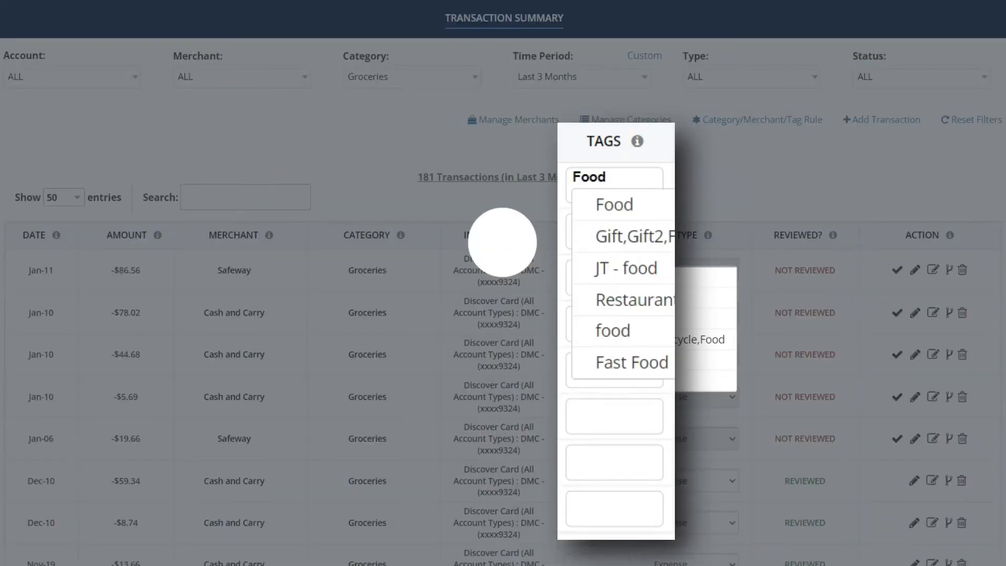
pyautogui.press('Return')
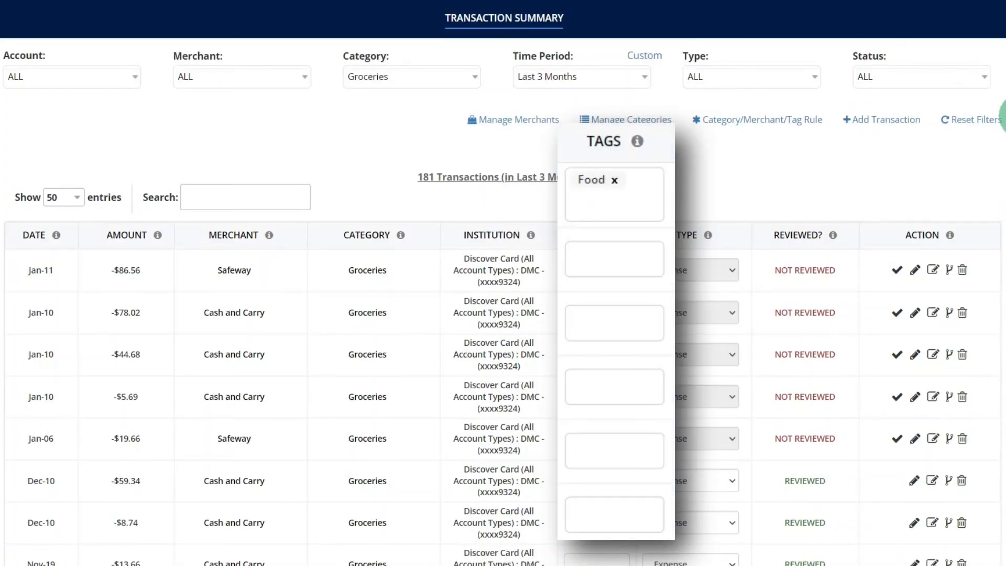
pyautogui.click(647, 181)
pyautogui.write('drinks')
pyautogui.press('Return')
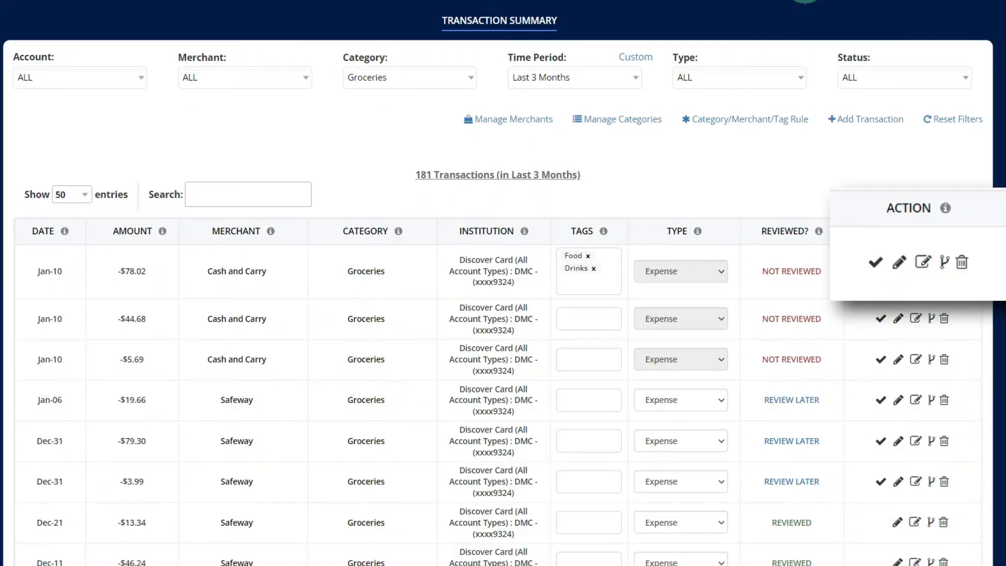
# Step: Mark the Jan-10 Cash and Carry transaction tagged Food and Drinks as reviewed, and delete it
pyautogui.click(844, 87)
pyautogui.click(876, 263)
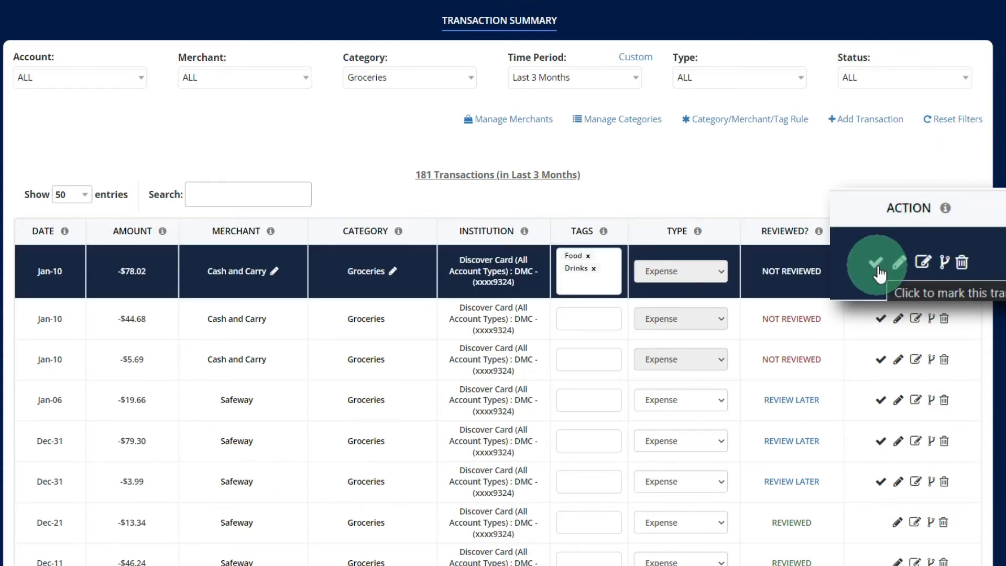
pyautogui.click(966, 267)
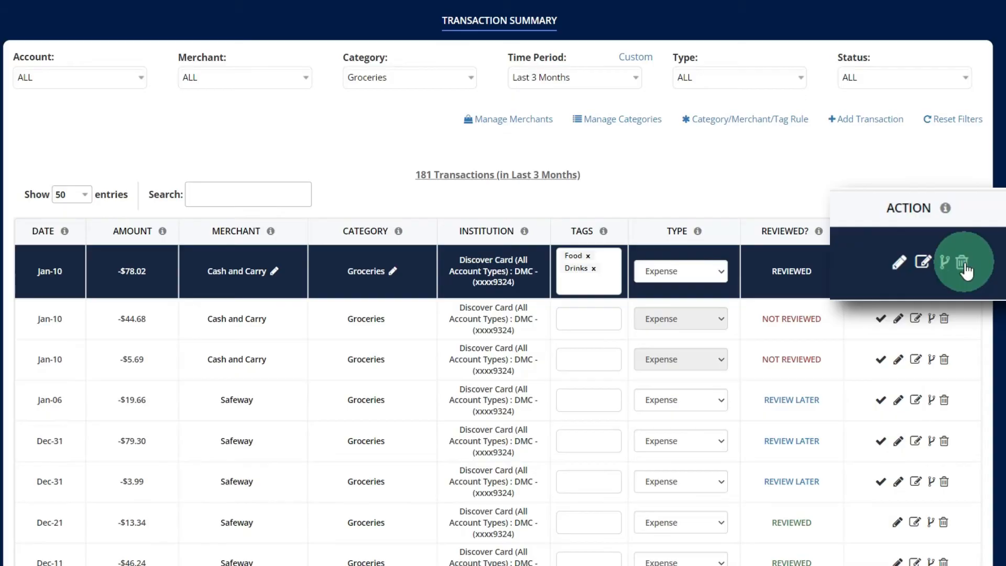
pyautogui.click(464, 340)
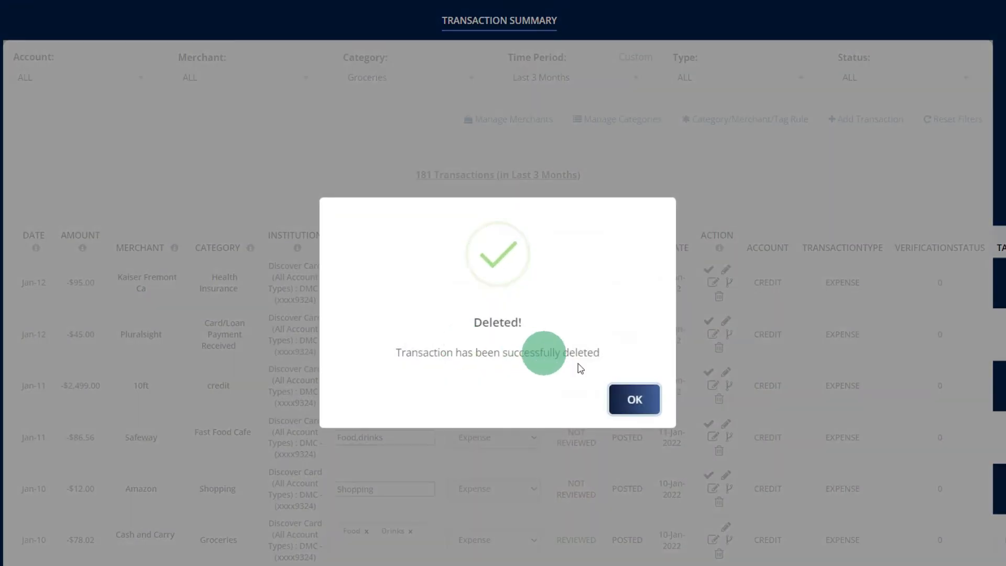
pyautogui.click(648, 398)
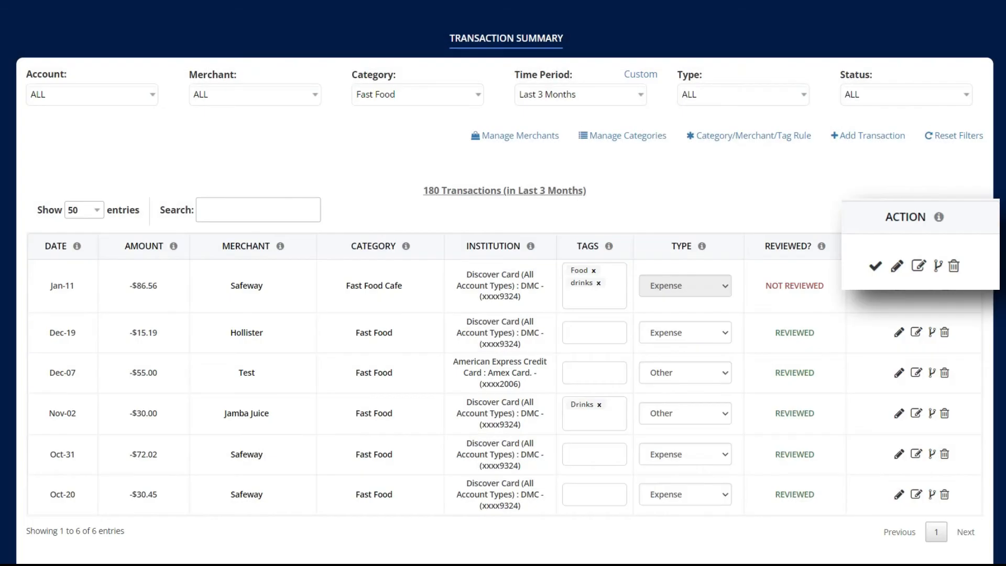
# Step: Edit the Jan-11 Safeway transaction by removing the drinks tag and changing its category to Groceries for only this transaction
pyautogui.click(900, 284)
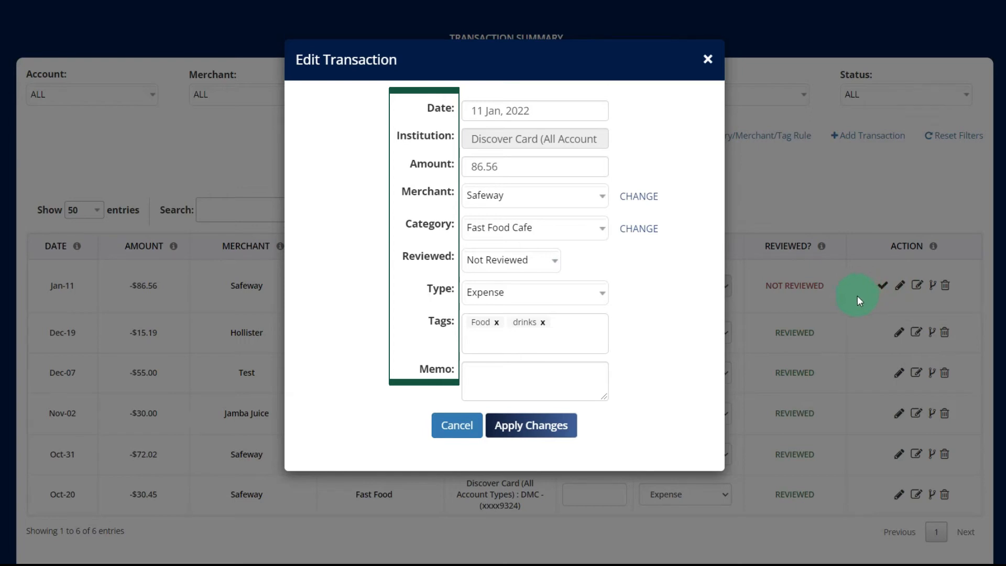
pyautogui.click(542, 322)
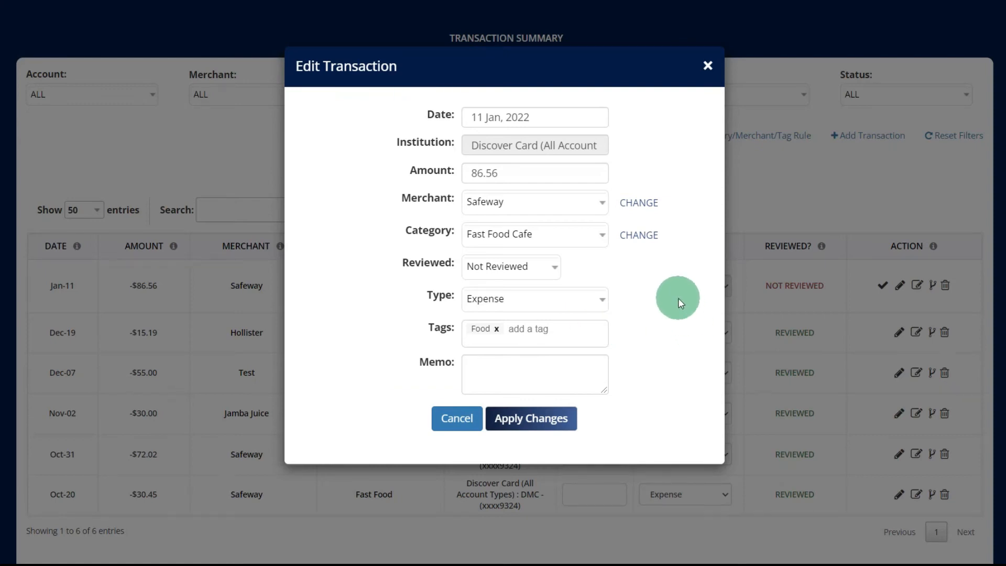
pyautogui.click(639, 234)
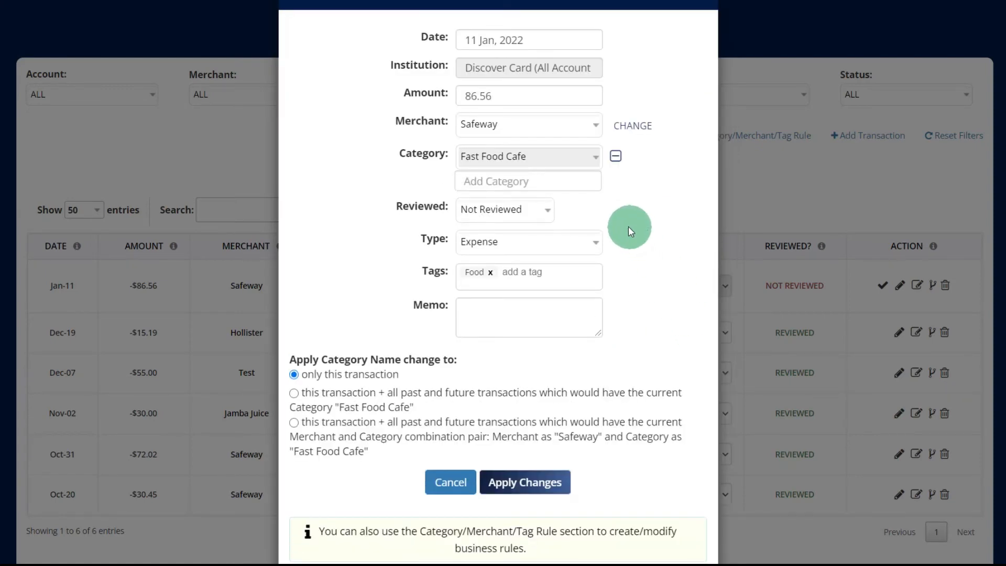
pyautogui.click(569, 181)
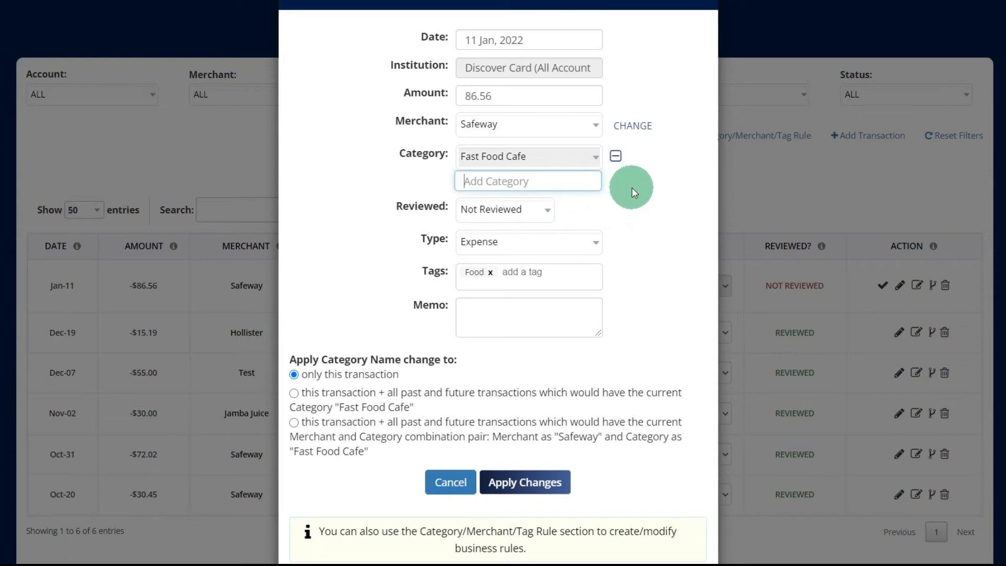
pyautogui.write('Gr')
pyautogui.press('Down')
pyautogui.press('Return')
pyautogui.scroll(-1, 633, 192)
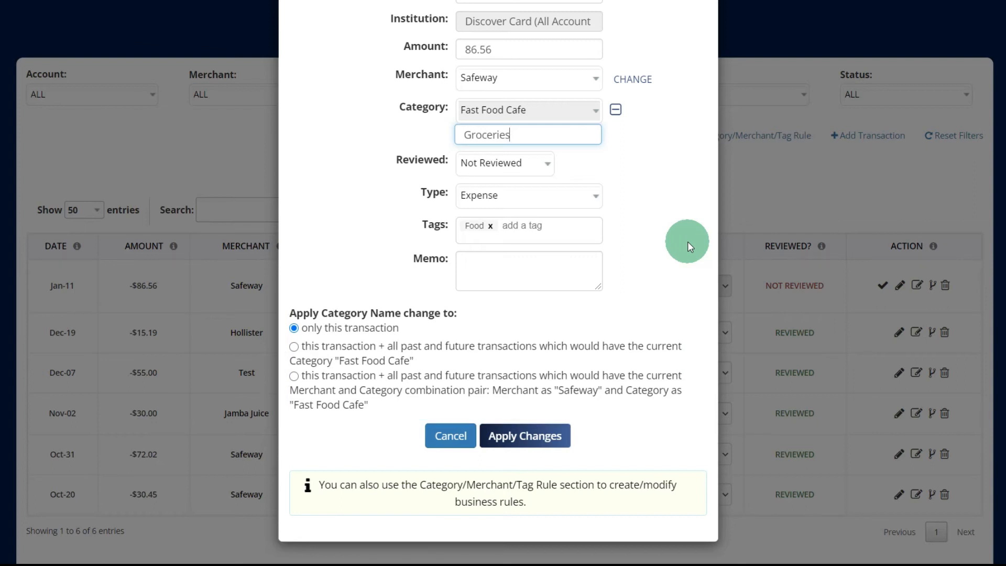
pyautogui.click(546, 432)
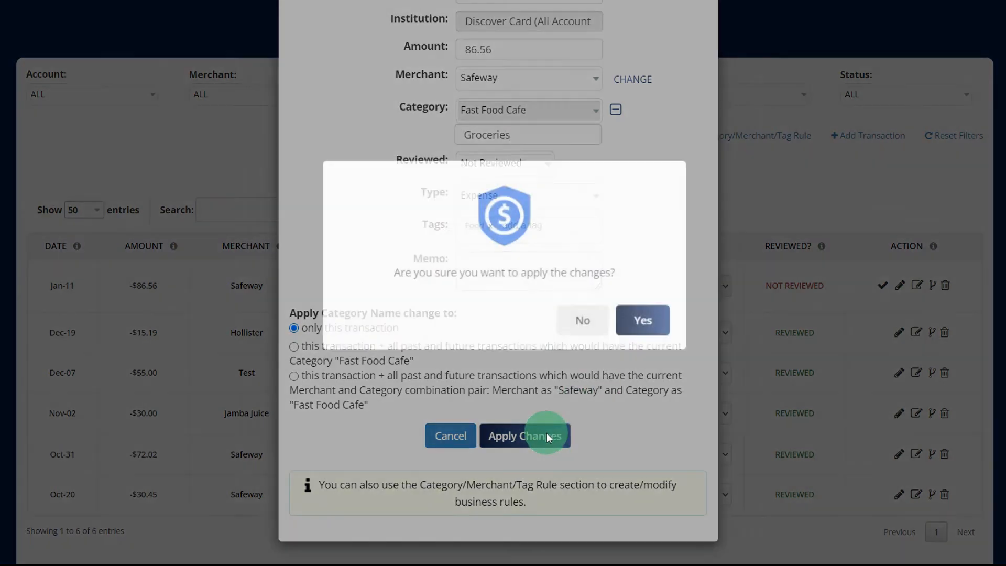
pyautogui.click(637, 320)
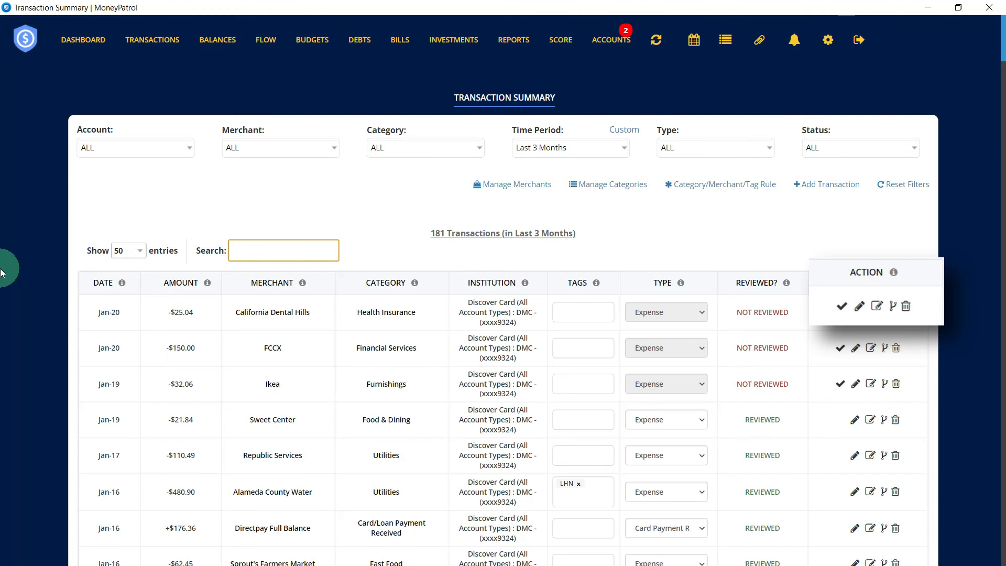
# Step: Search the transactions for Walmart and split the Jan-15 one into 200.00 tagged Clothing and 50 tagged food
pyautogui.write('Walmart')
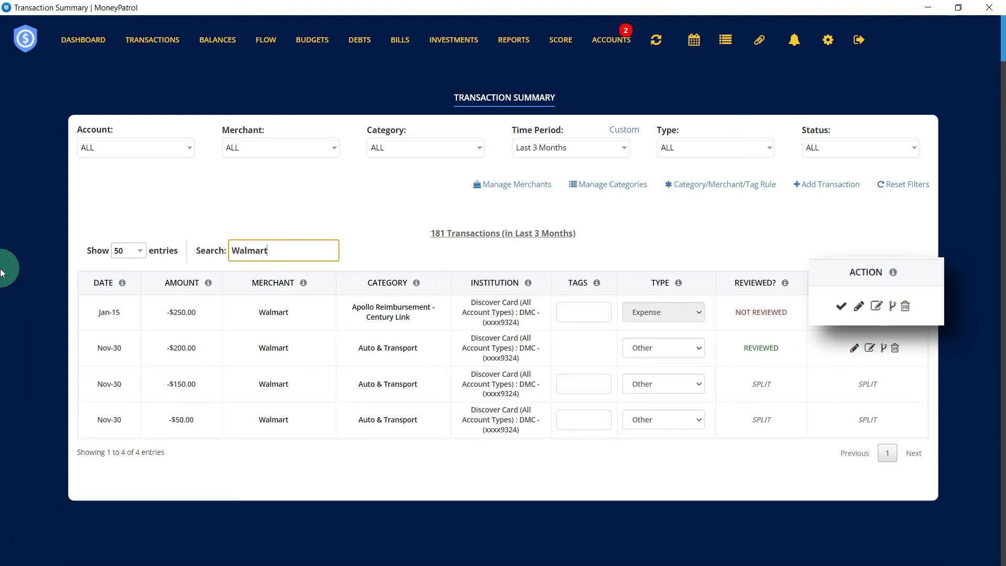
pyautogui.click(892, 306)
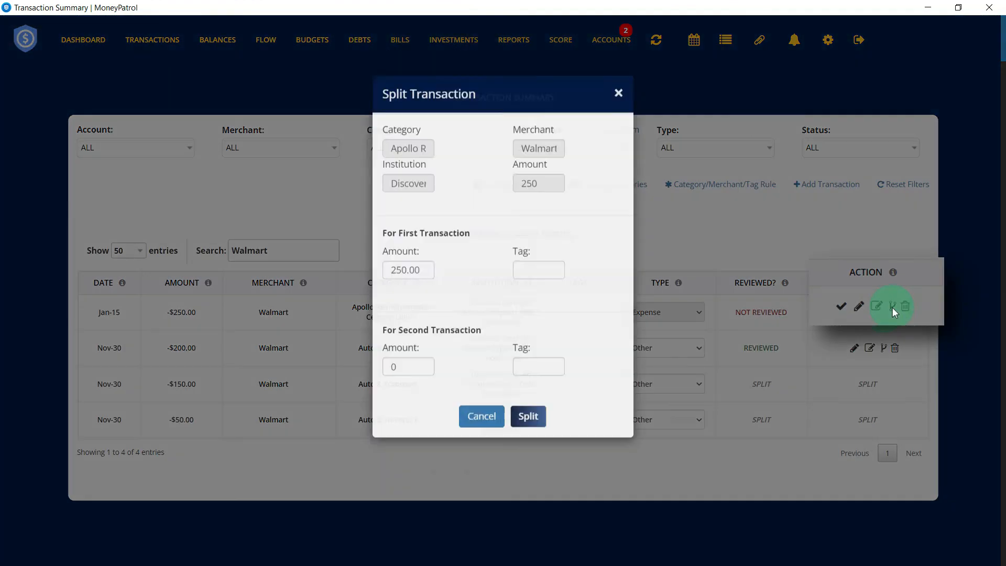
pyautogui.click(415, 400)
pyautogui.write('50')
pyautogui.click(538, 304)
pyautogui.write('Clothing')
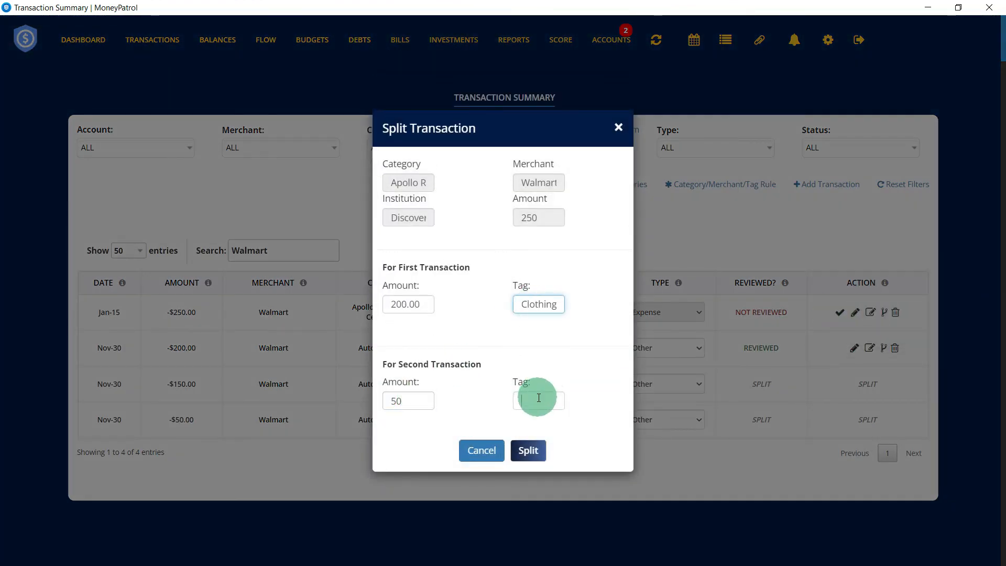
pyautogui.click(536, 398)
pyautogui.write('foo')
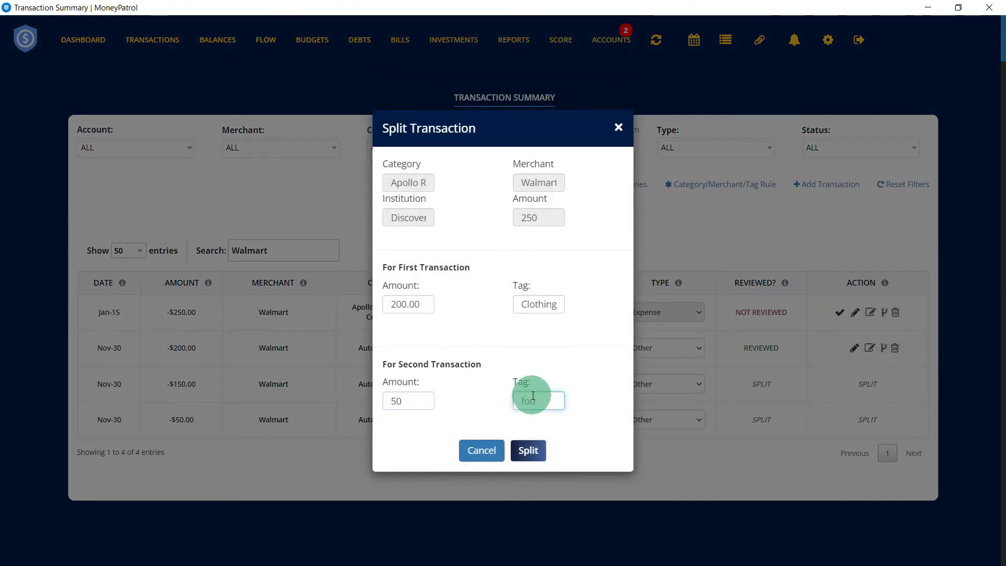
pyautogui.write('d')
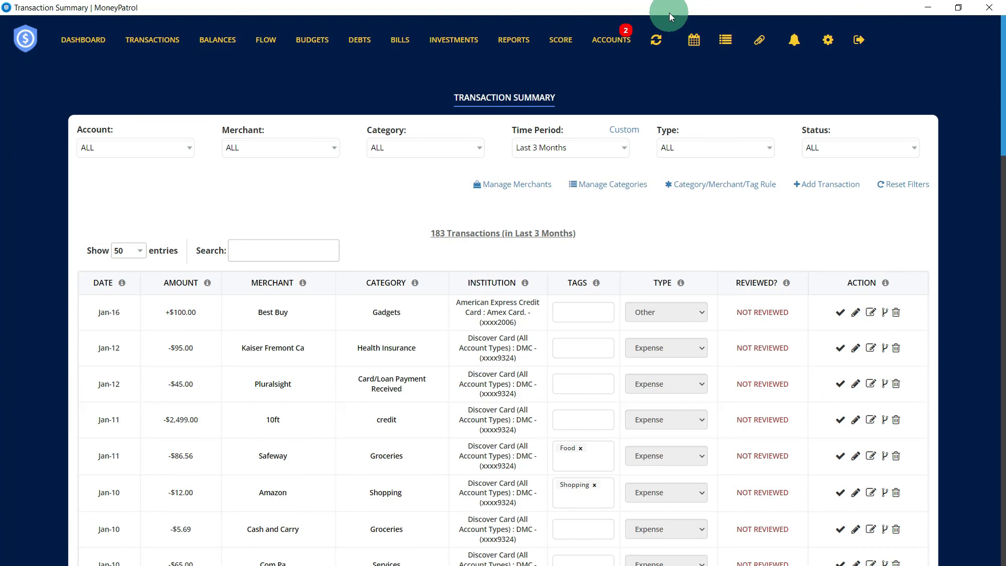
# Step: Start adding a new transaction with type CREDIT and an amount of 100
pyautogui.click(821, 189)
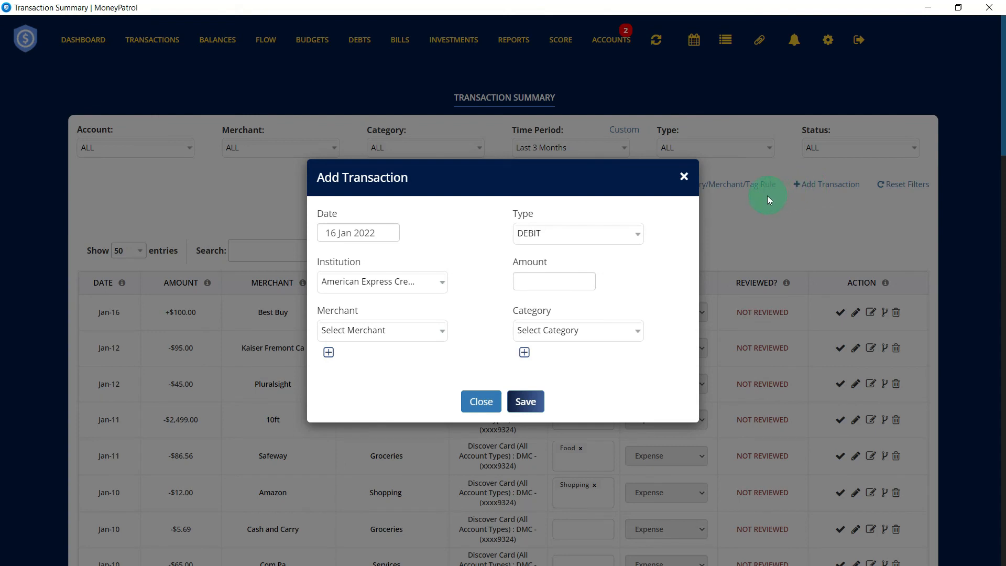
pyautogui.click(623, 233)
pyautogui.click(601, 272)
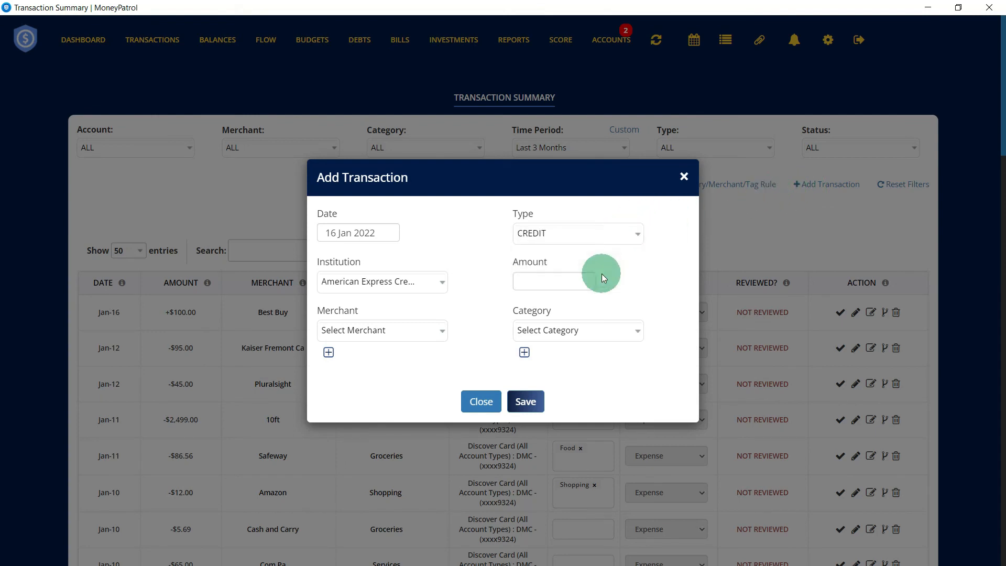
pyautogui.click(569, 278)
pyautogui.write('100')
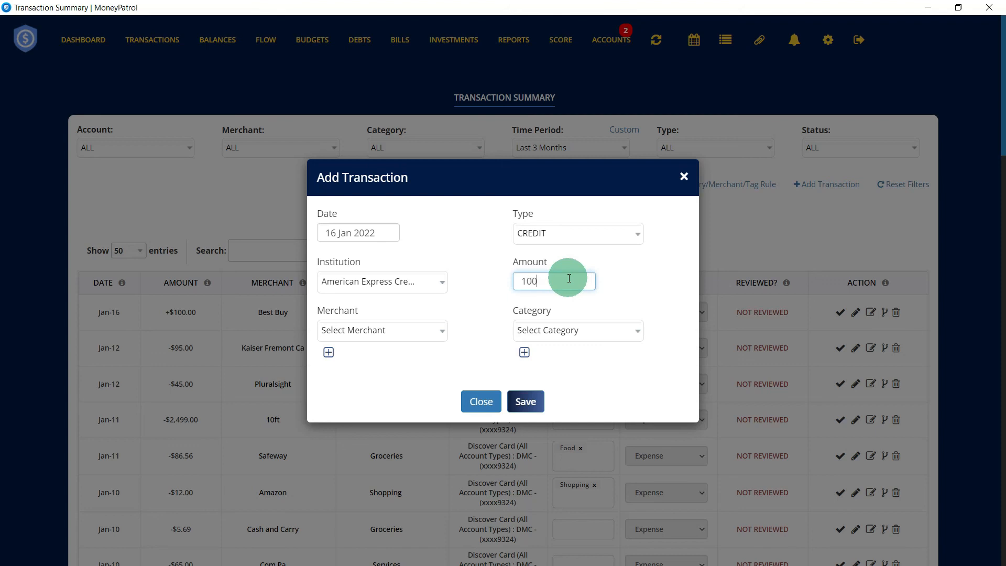
# Step: Set the new transaction's merchant to Barnes and Noble, add books as its category, and save it
pyautogui.click(417, 339)
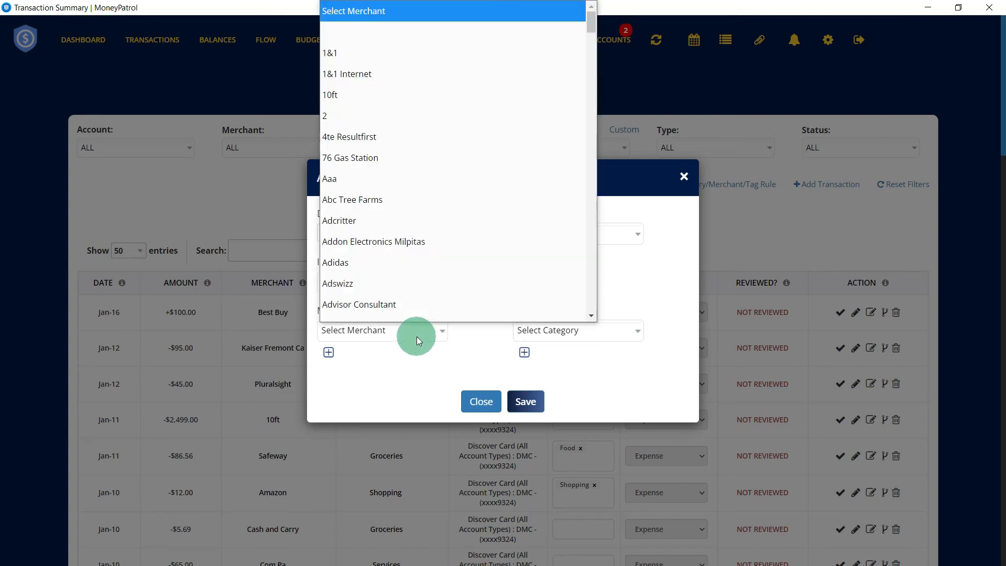
pyautogui.press('b')
pyautogui.click(416, 312)
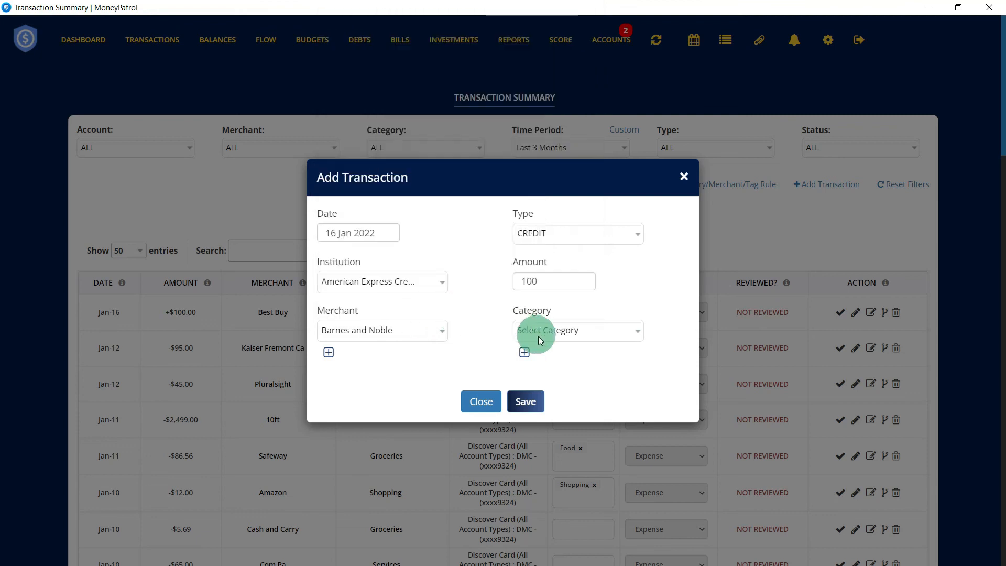
pyautogui.click(528, 353)
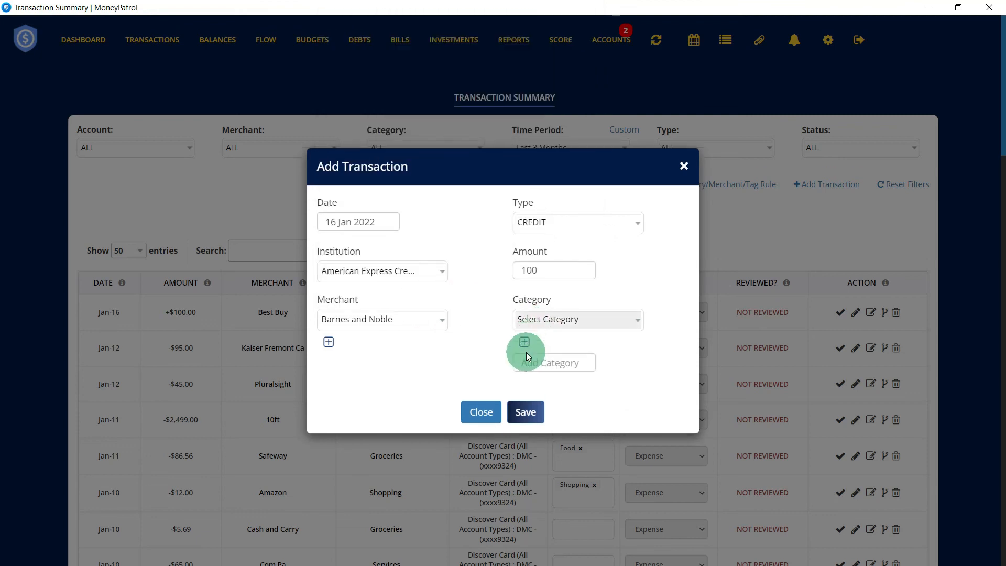
pyautogui.write('books')
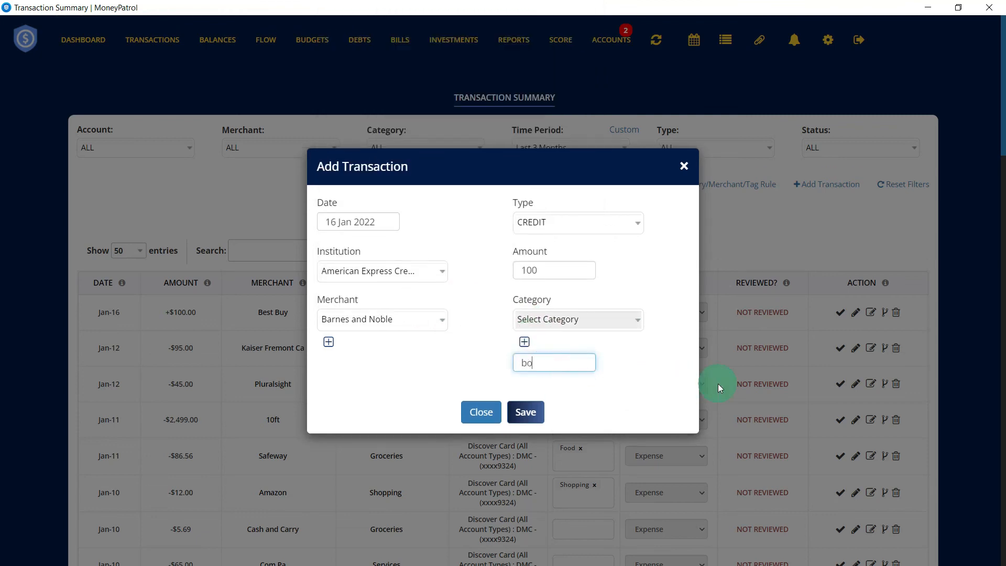
pyautogui.click(536, 422)
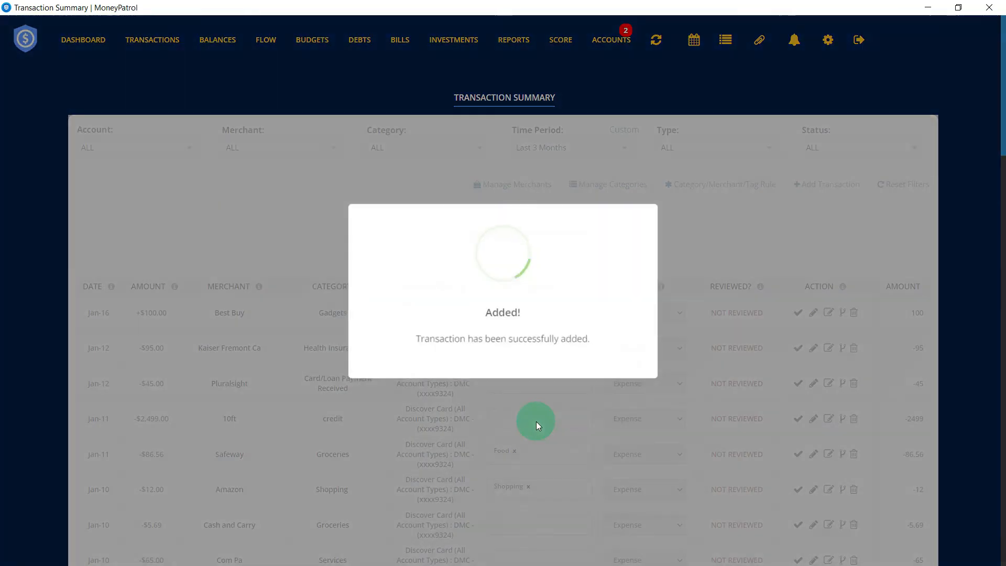